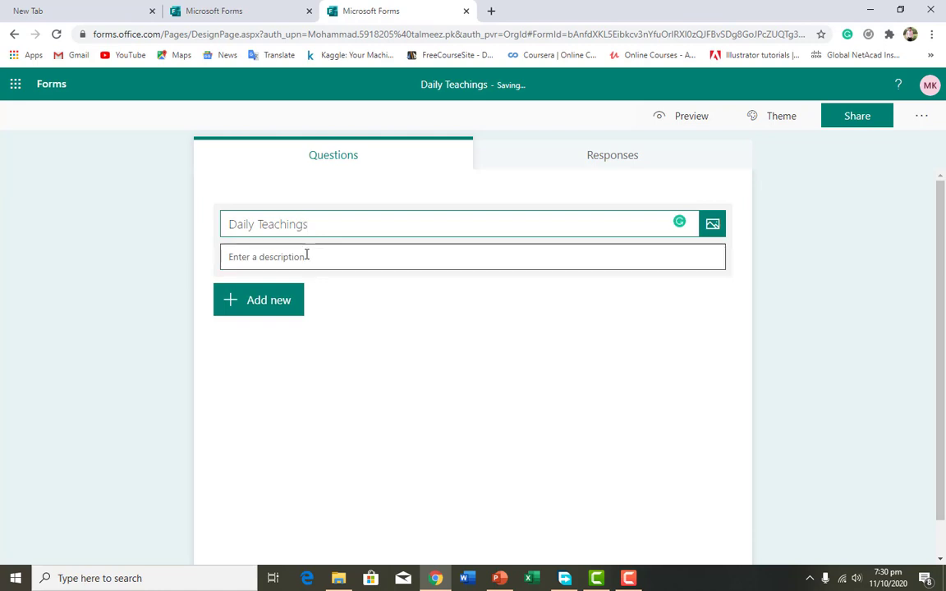
Enter "PowerPoint Learning" as the description of the Daily Teachings quiz
type("Power")
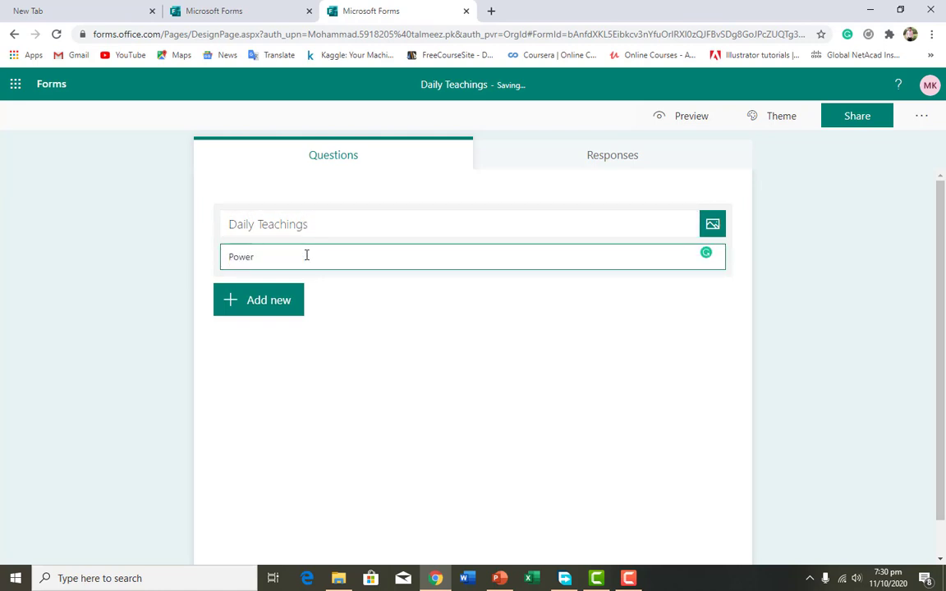
type("Point Learning")
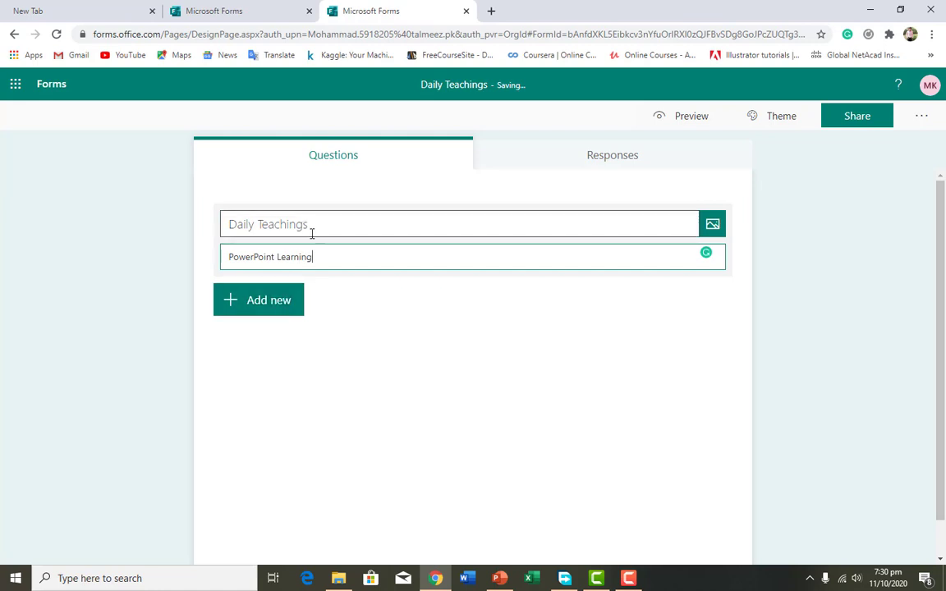
Add a Choice question with the text "Which PowerPoint tool we are leaning in this video?"
left_click(268, 304)
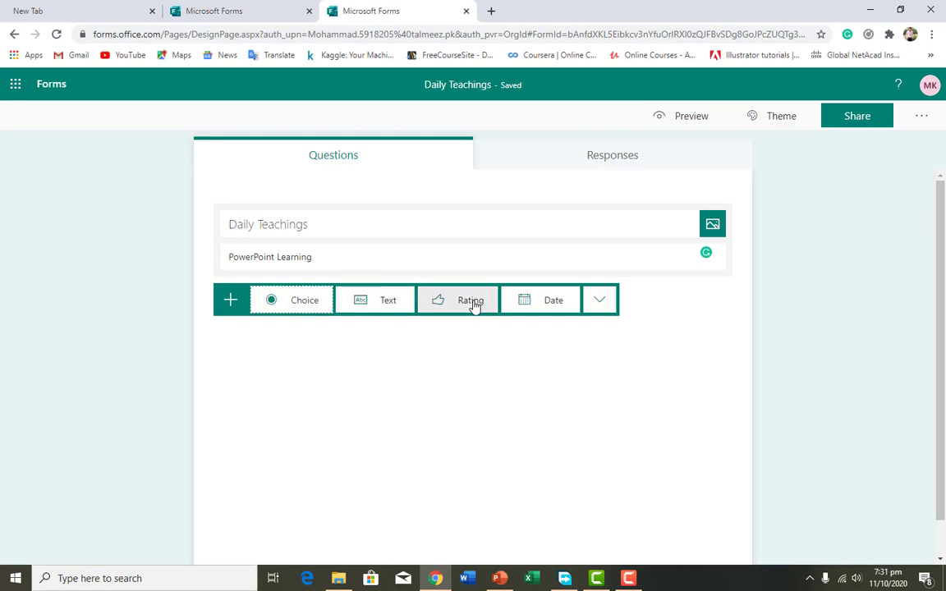
left_click(304, 301)
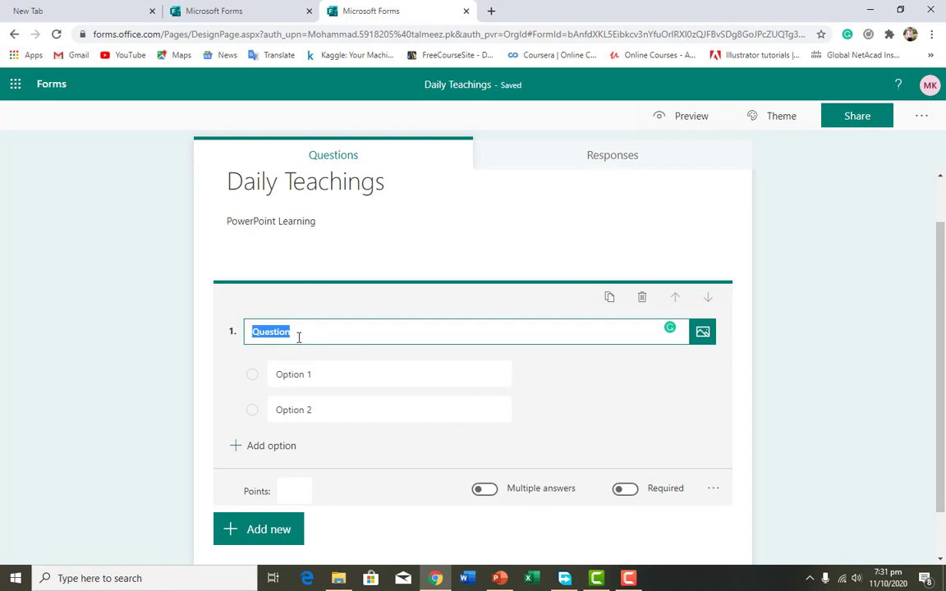
type("Wh")
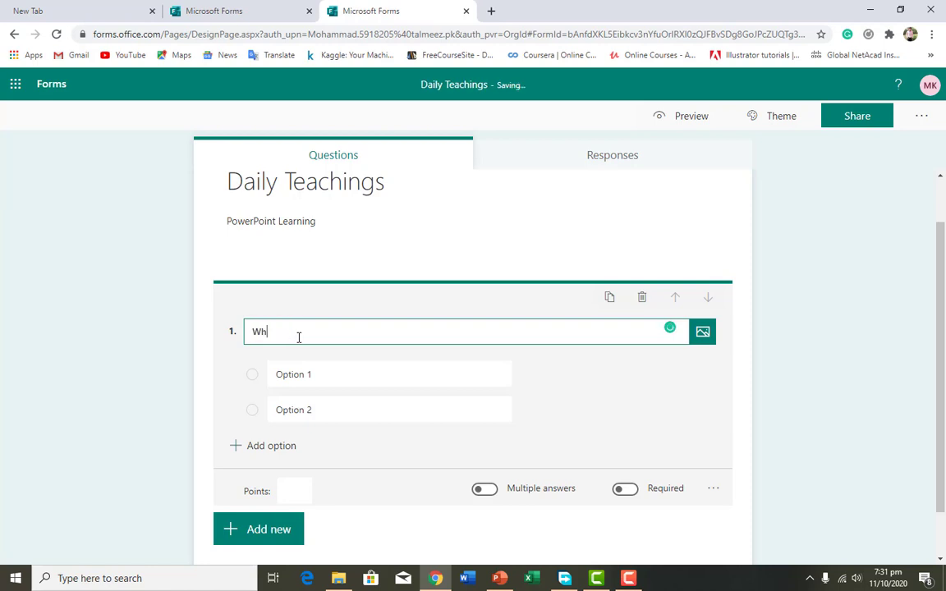
type("ich PowerPoint To")
key("BackSpace")
key("BackSpace")
type("tool ")
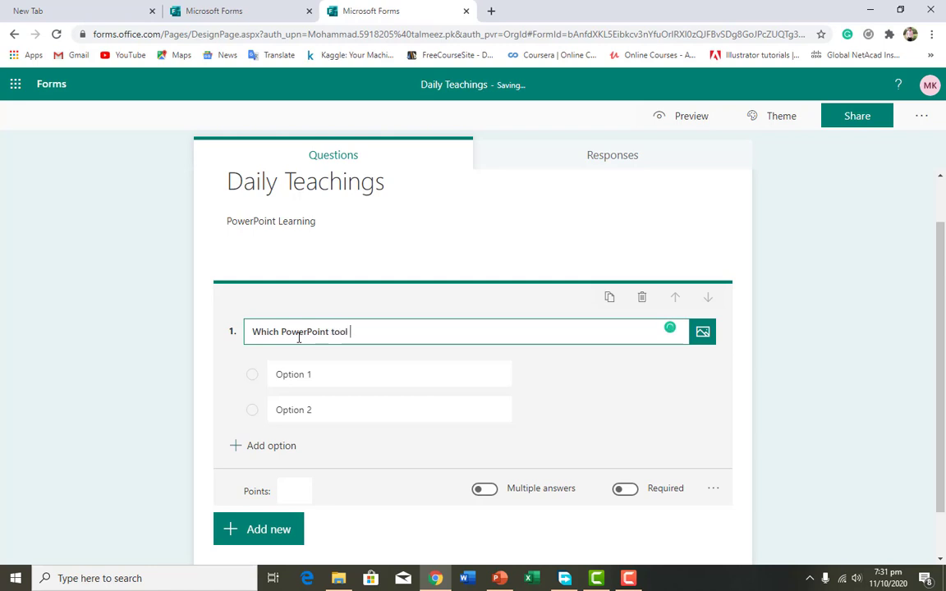
type("we are leaning ")
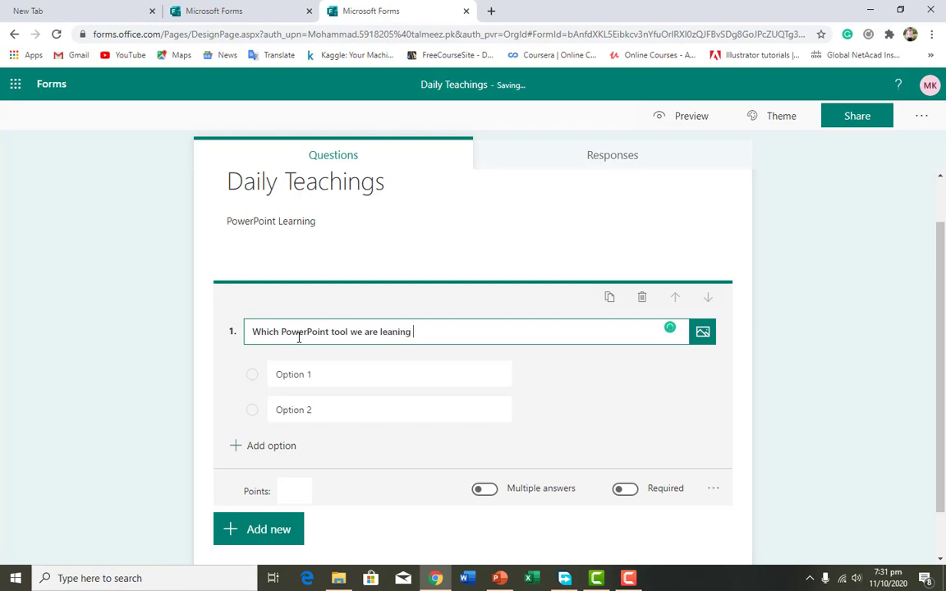
type("in this video?")
Give the first question the options "Screen Rec", "Add Quiz" and an added third option "Dictate", marking Add Quiz as the correct answer
left_click(321, 374)
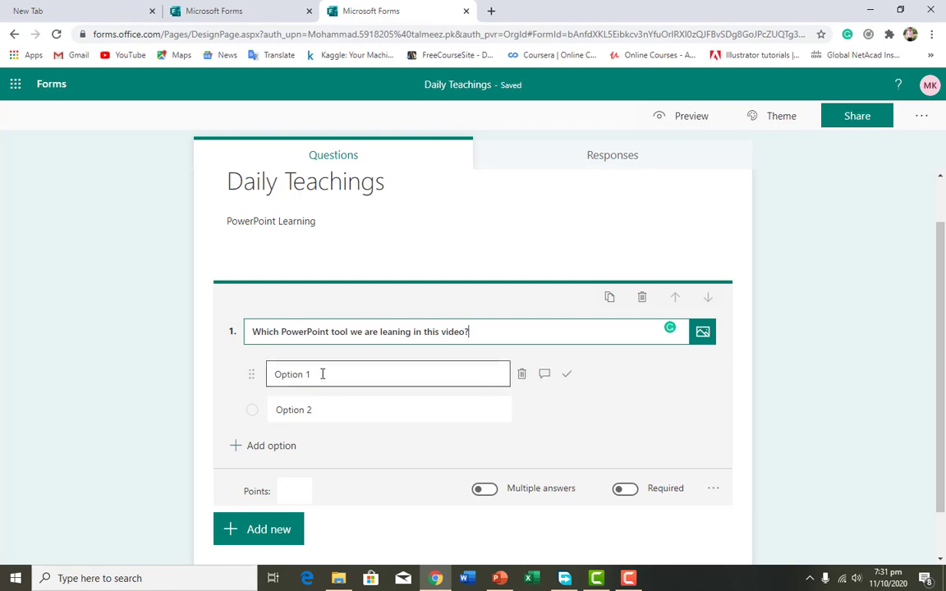
type("Screen Rec")
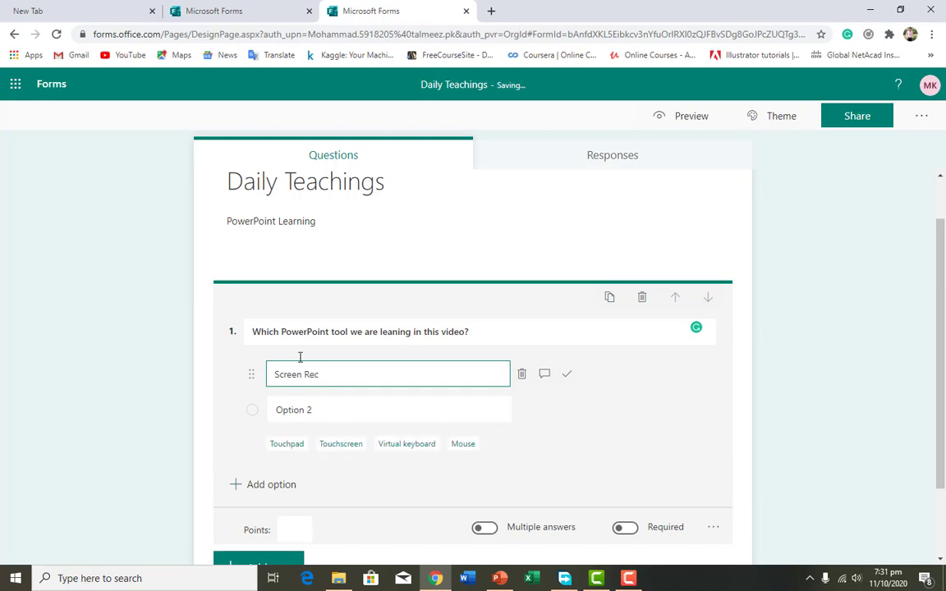
left_click(315, 410)
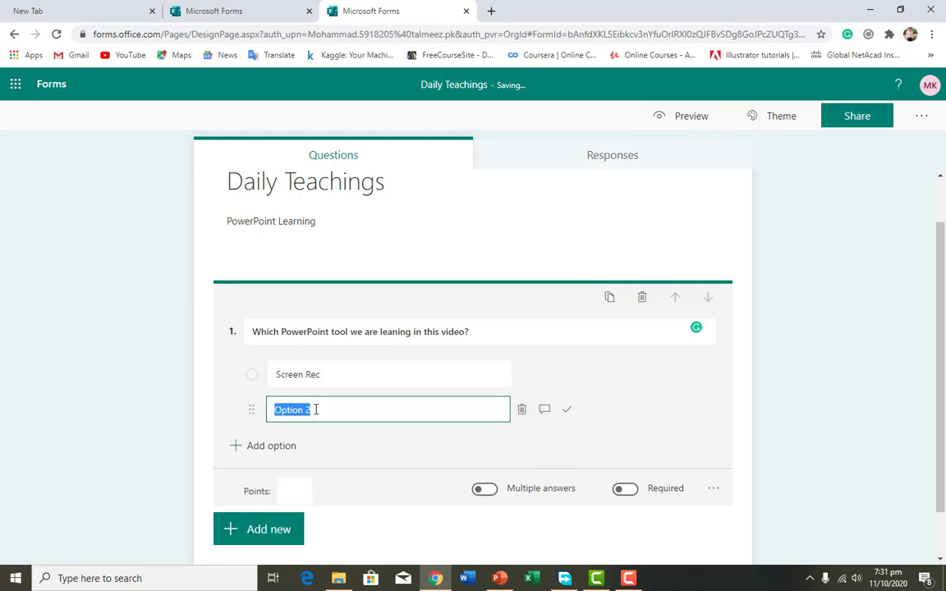
type("Add Quiz")
left_click(284, 450)
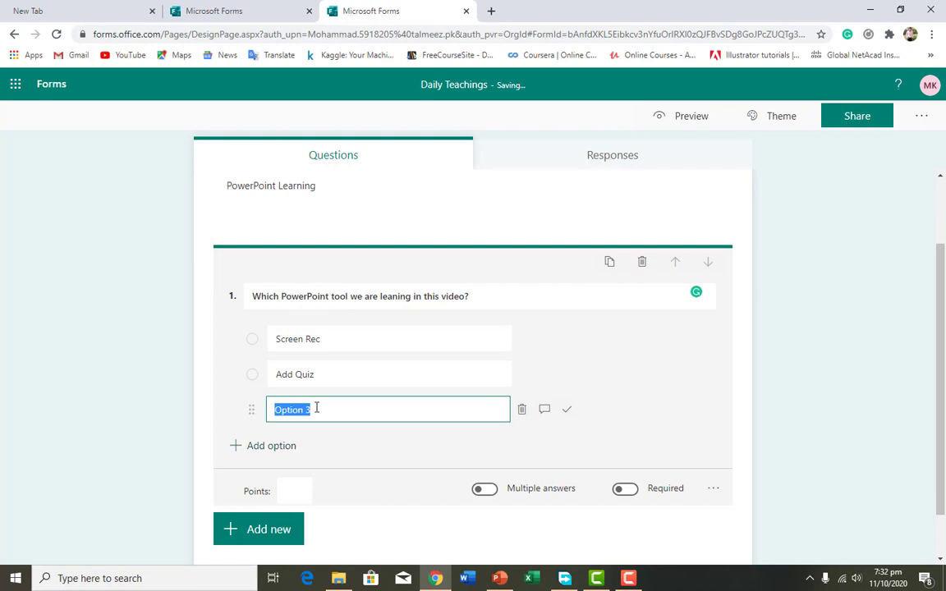
type("Dictate")
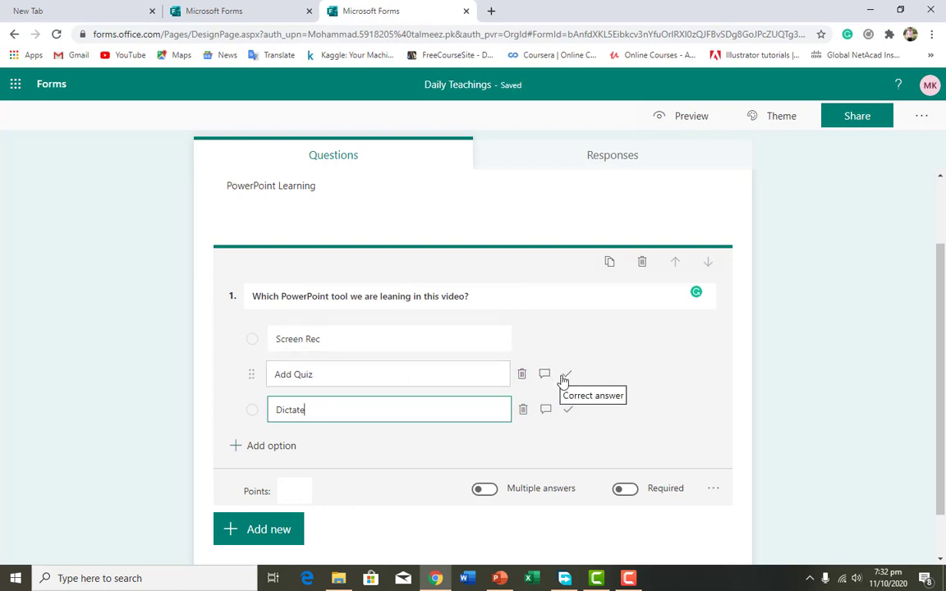
left_click(566, 378)
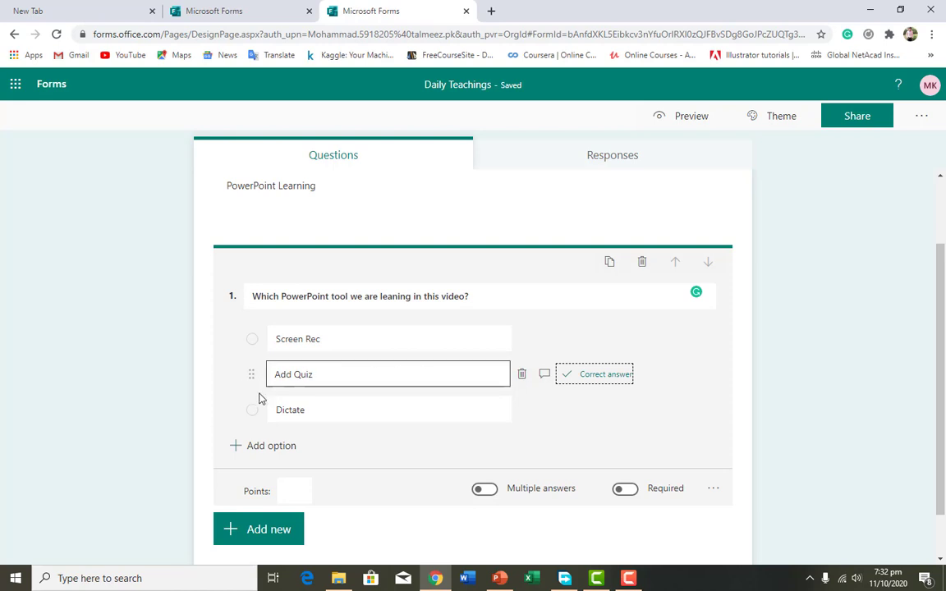
Add a Rating question below the first one with the text "Please rate our quiz."
scroll(490, 348, "down", 1)
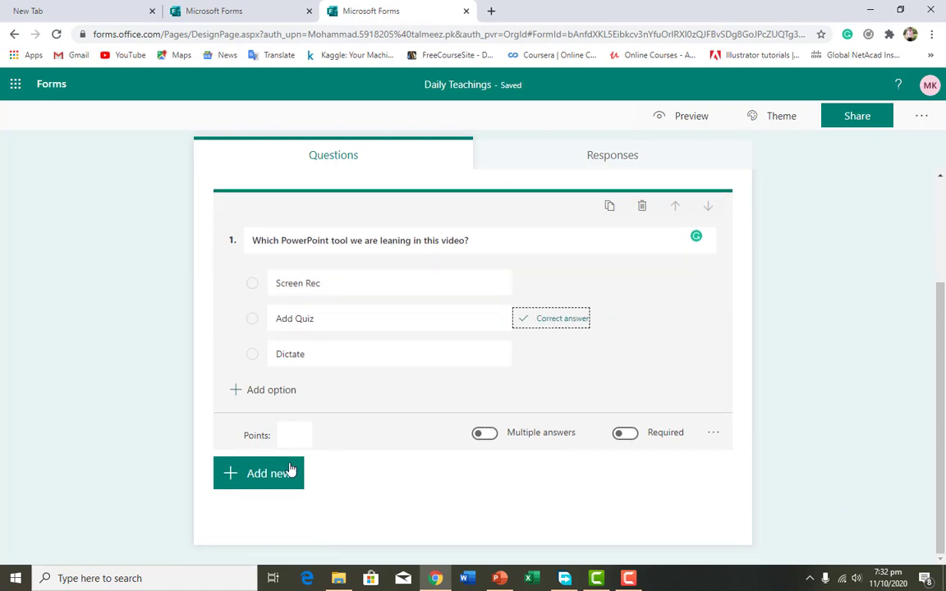
left_click(286, 473)
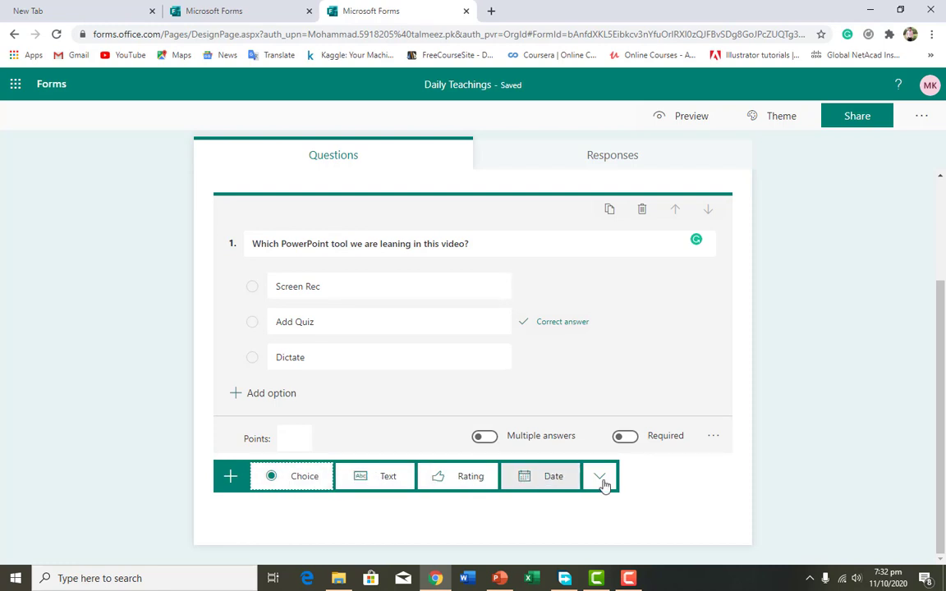
left_click(473, 478)
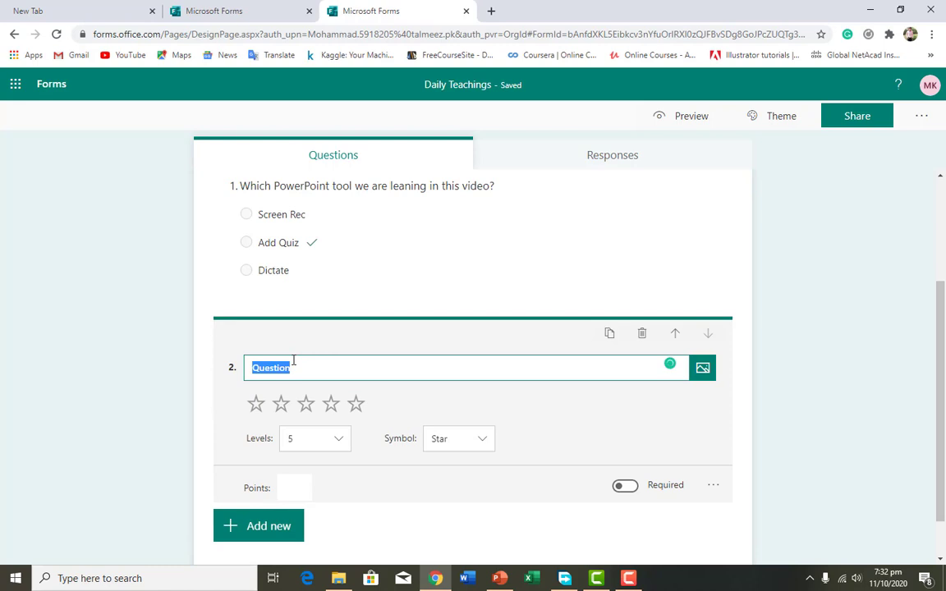
type("Pleas4e")
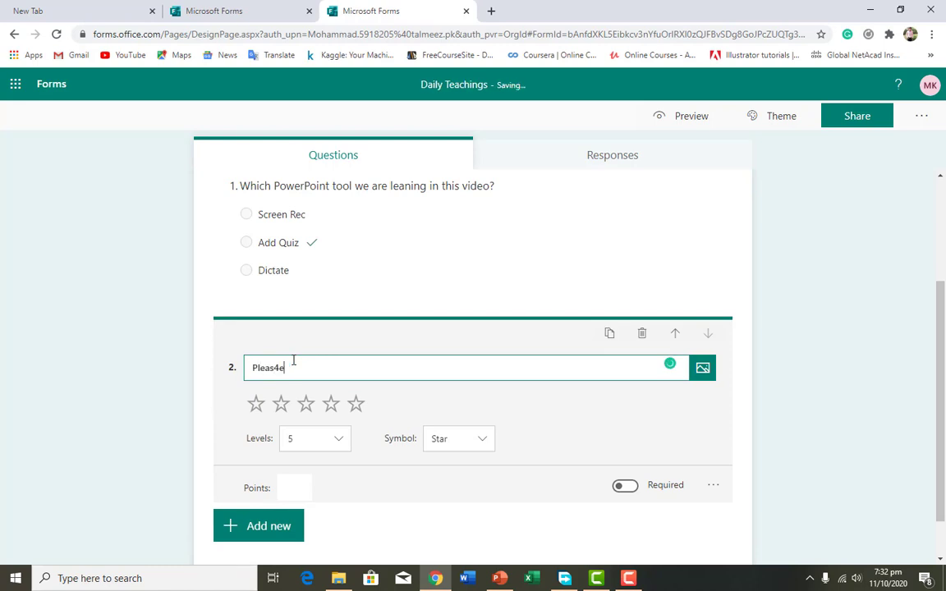
key("BackSpace")
key("BackSpace")
type("e rate our quiz.")
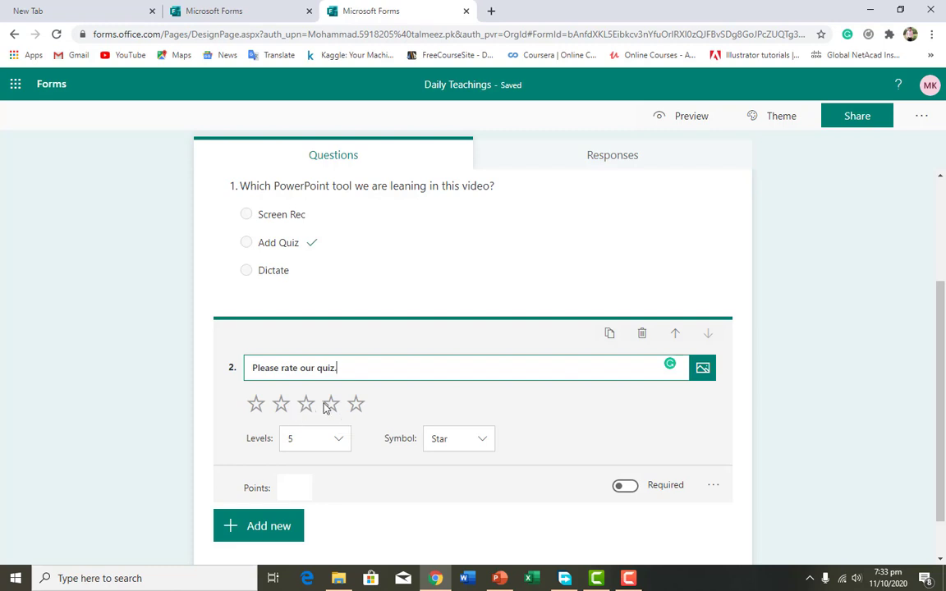
Choose 5 levels for the rating question, try the Number symbol and return the symbol to Star
left_click(343, 444)
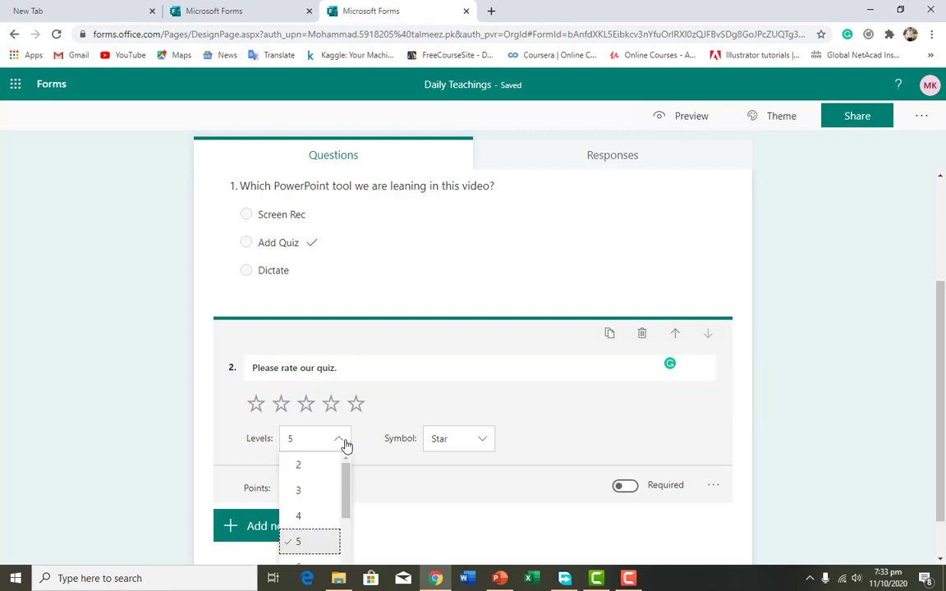
left_click(327, 542)
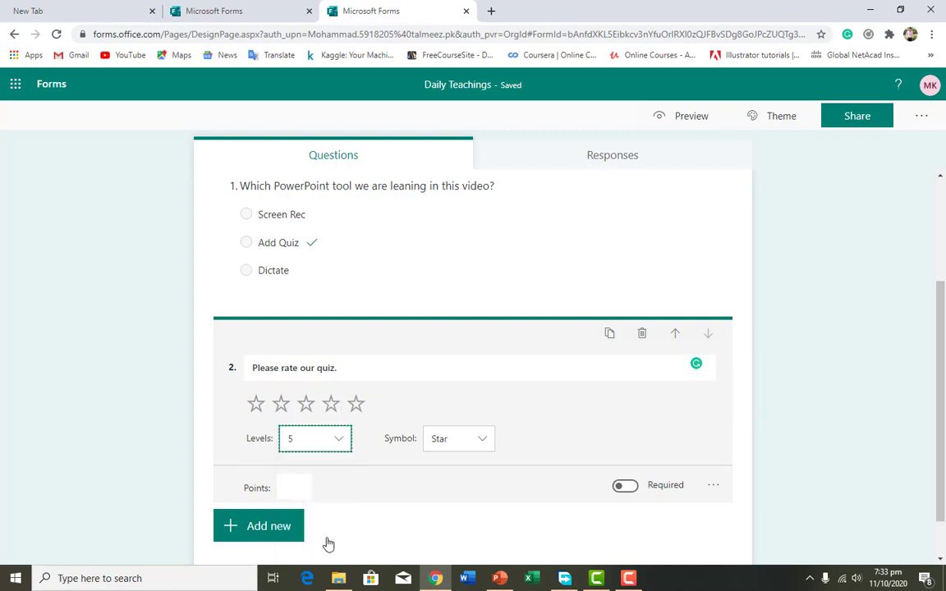
left_click(480, 440)
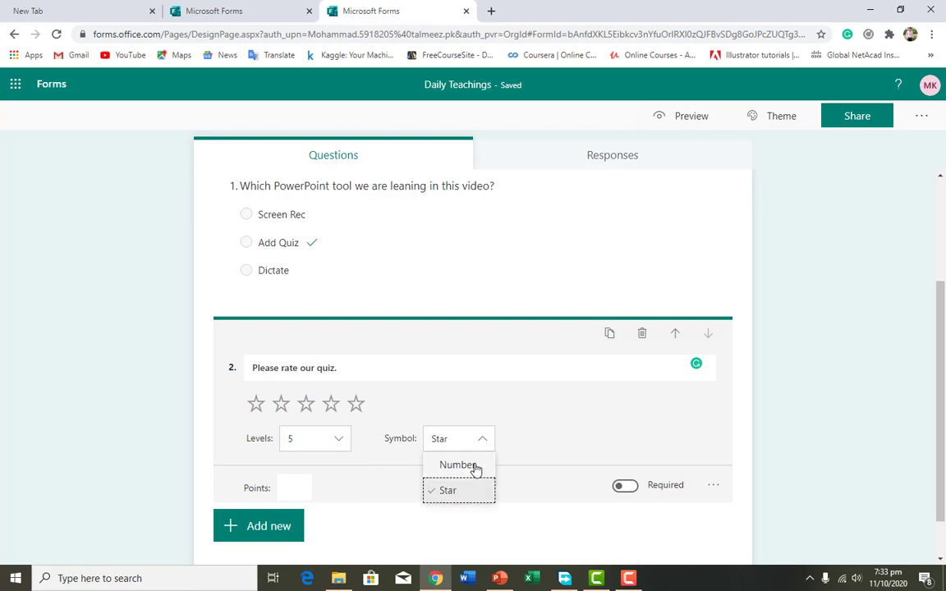
left_click(475, 467)
left_click(484, 438)
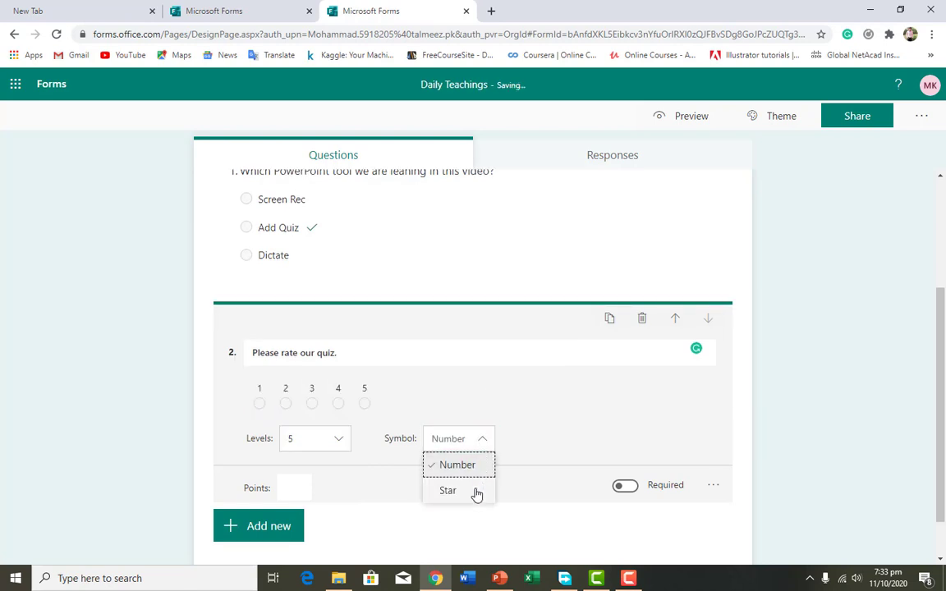
left_click(475, 493)
Make the first question, about the PowerPoint tool, required
scroll(477, 473, "up", 3)
left_click(543, 376)
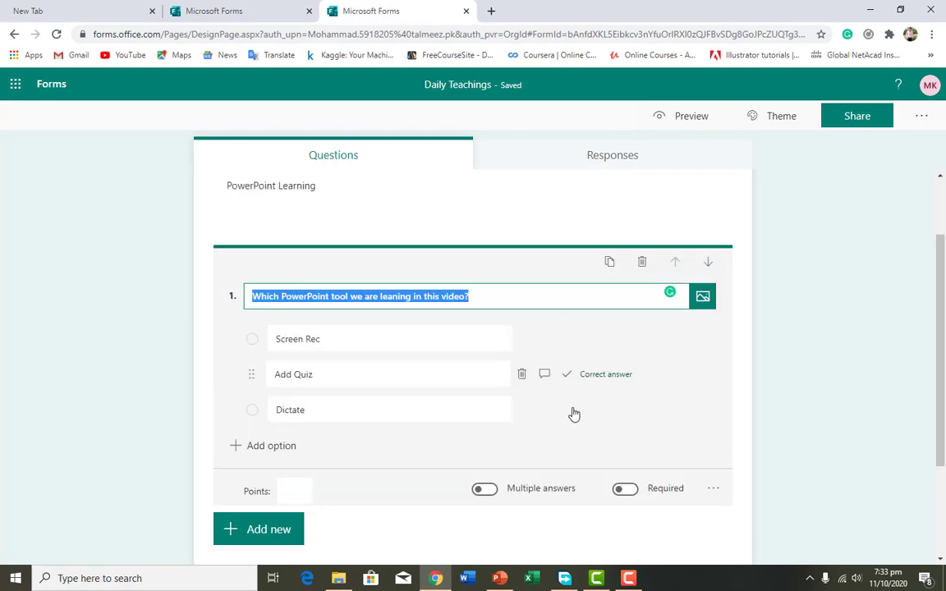
left_click(627, 490)
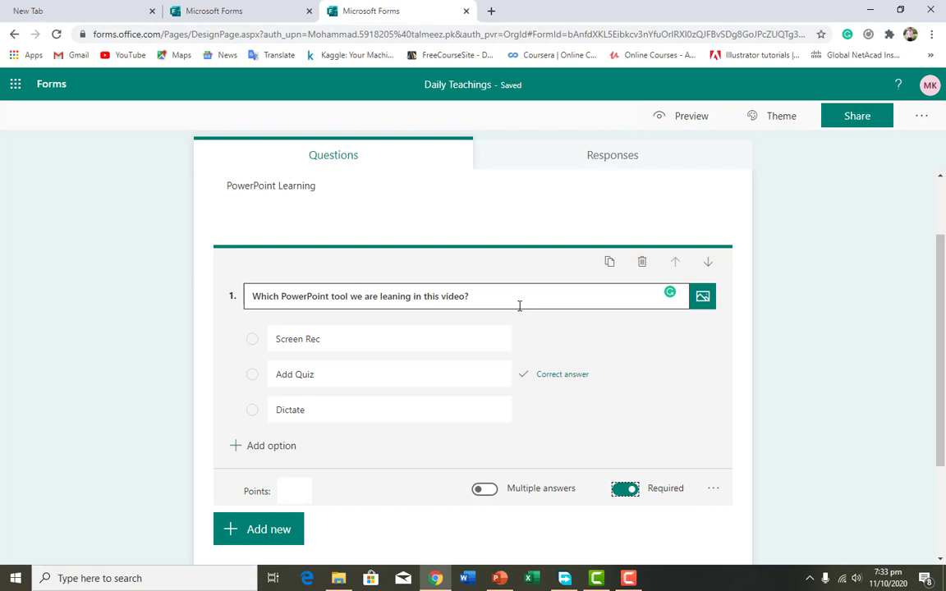
scroll(519, 305, "down", 2)
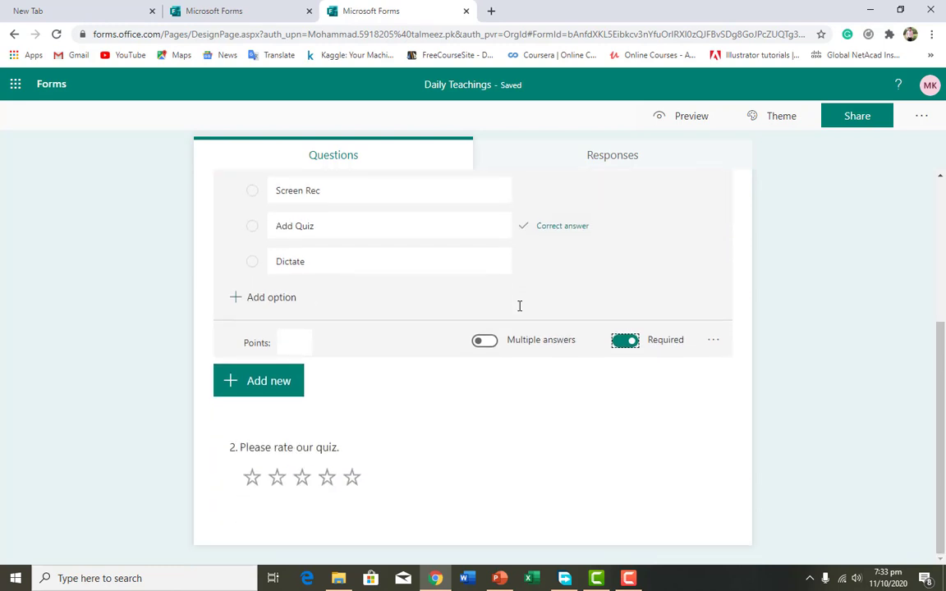
Switch to PowerPoint and review the Daily Teachings quiz embedded in slide 1 from its title to its submit section
left_click(500, 579)
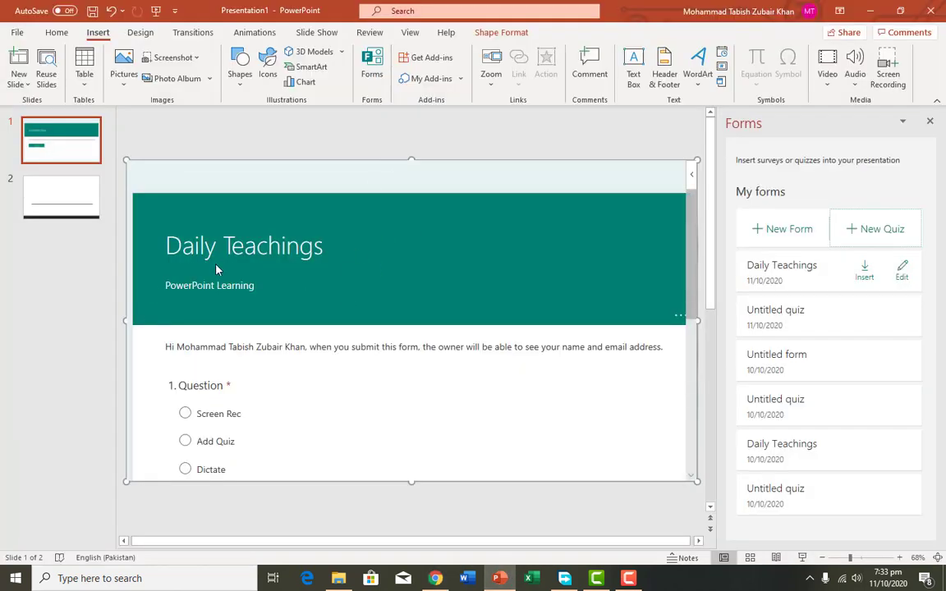
scroll(268, 260, "down", 2)
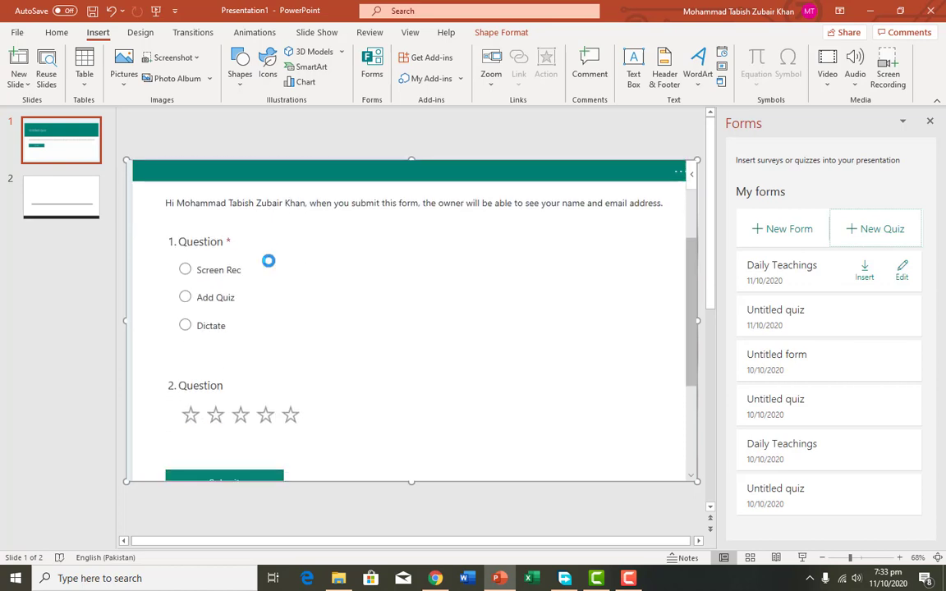
scroll(262, 271, "up", 2)
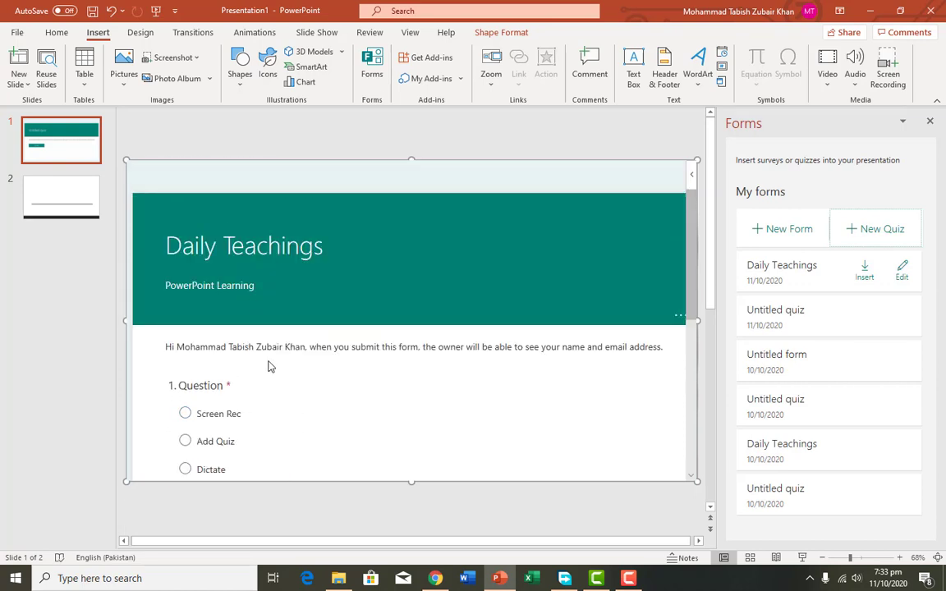
scroll(268, 363, "down", 1)
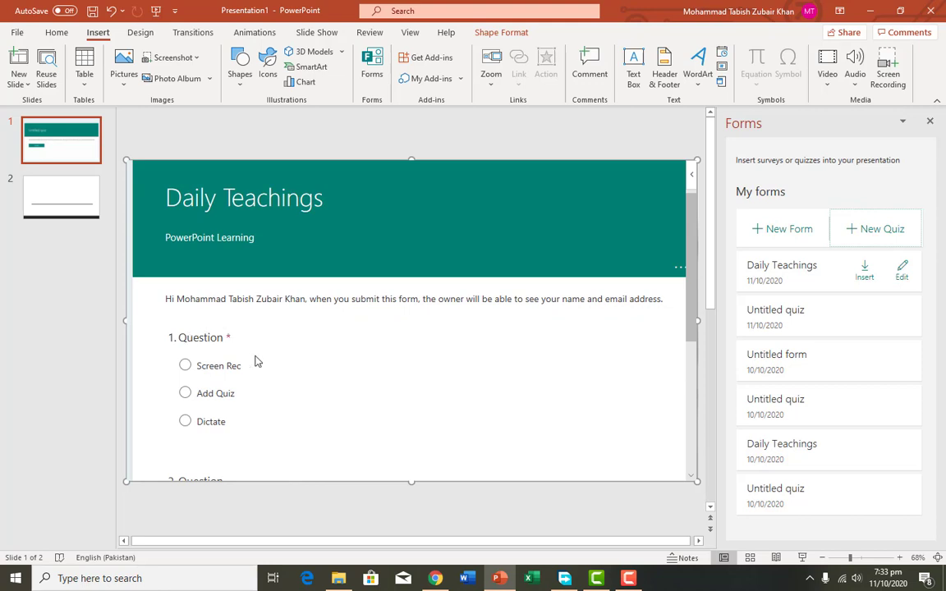
scroll(255, 359, "down", 3)
scroll(255, 349, "down", 1)
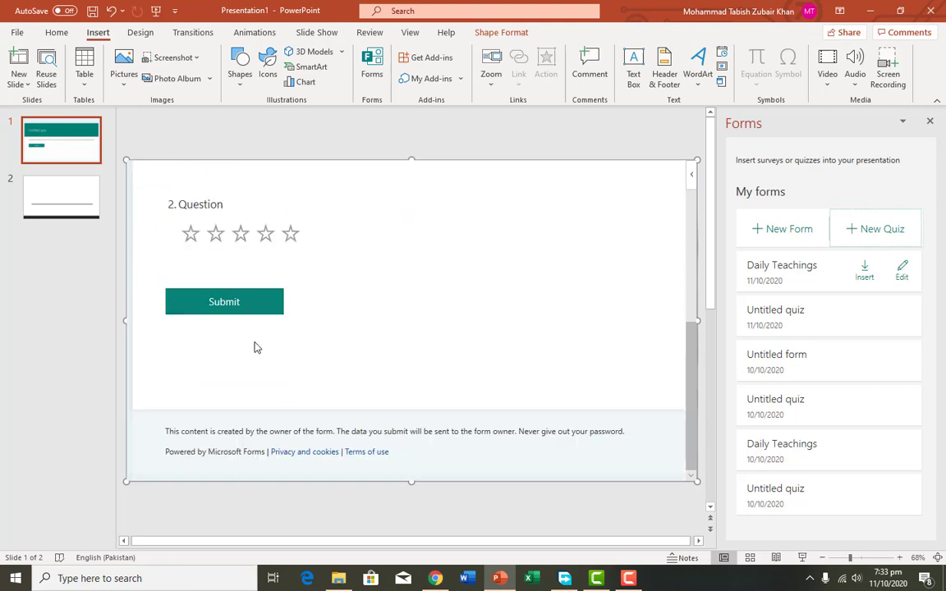
scroll(256, 350, "up", 5)
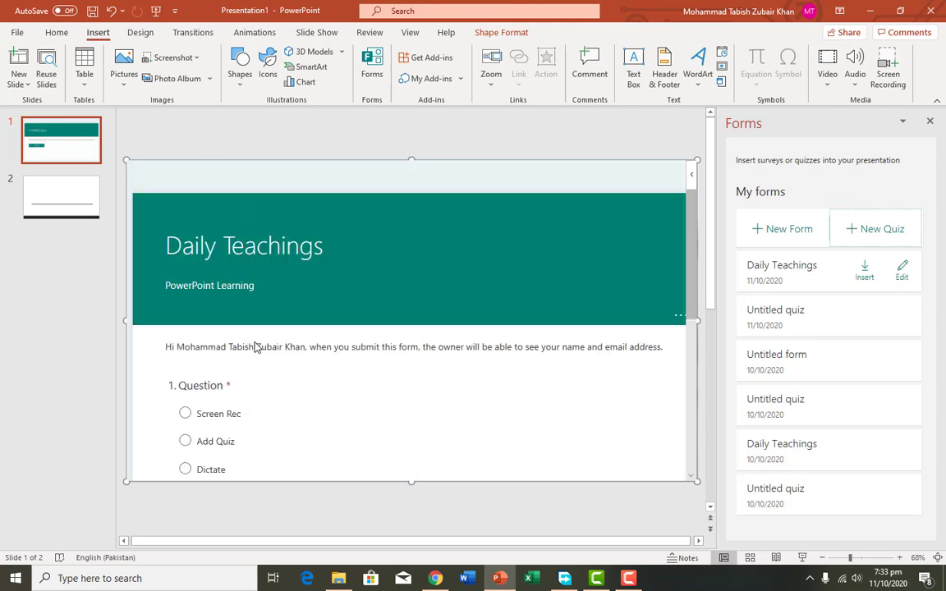
left_click(597, 578)
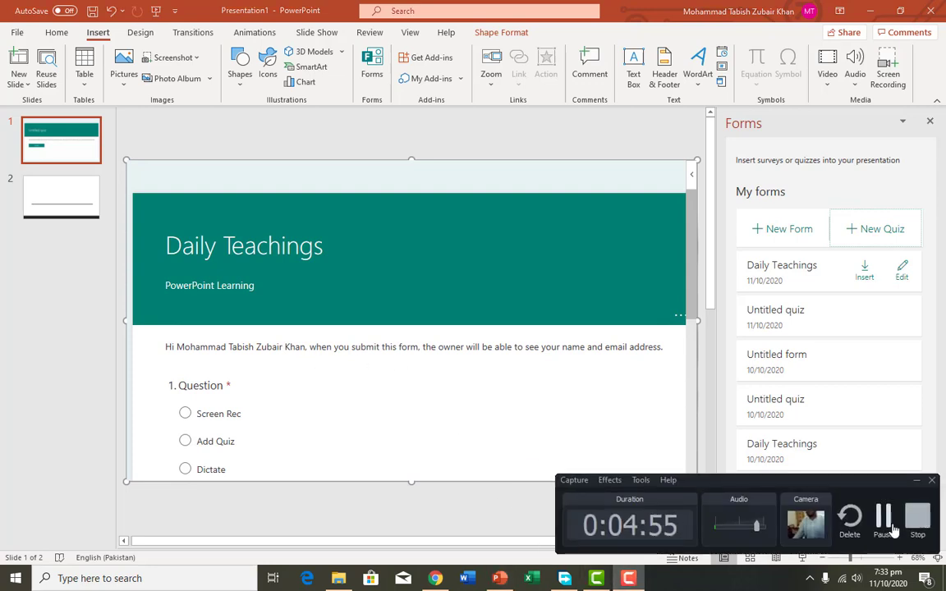
left_click(884, 522)
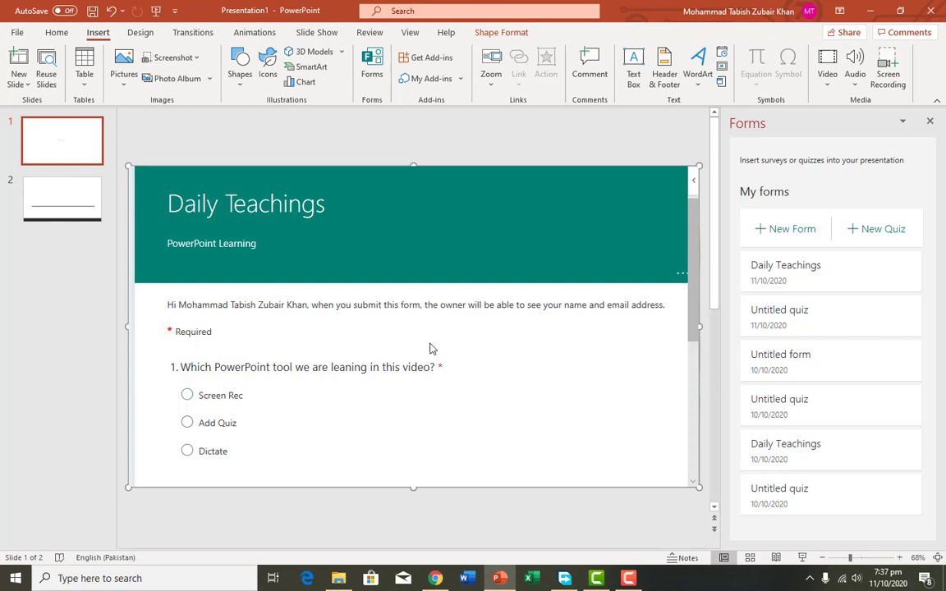
Answer the embedded quiz with Screen Rec for question 1 and five stars for question 2, and submit the response
scroll(431, 349, "down", 2)
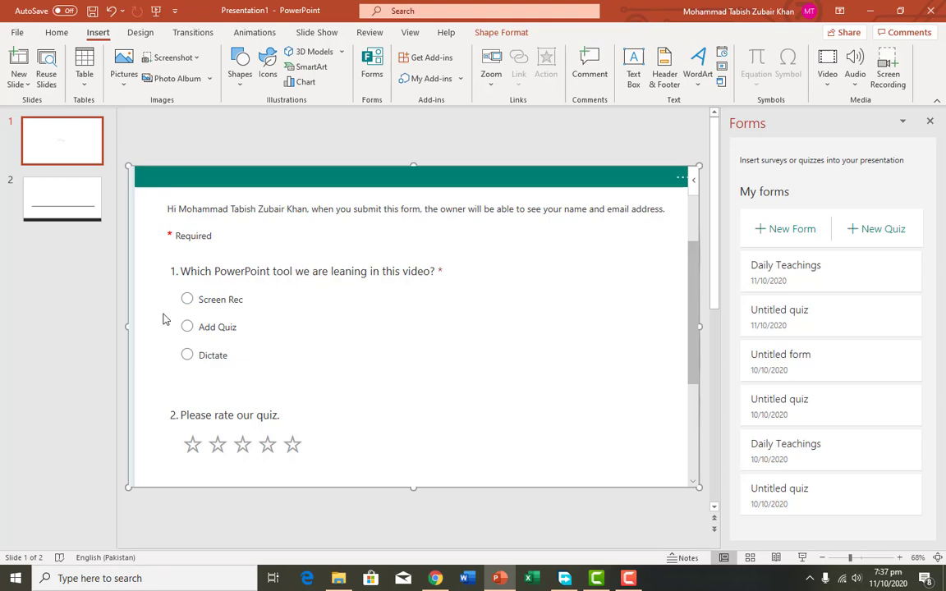
left_click(188, 300)
scroll(197, 411, "down", 3)
left_click(264, 256)
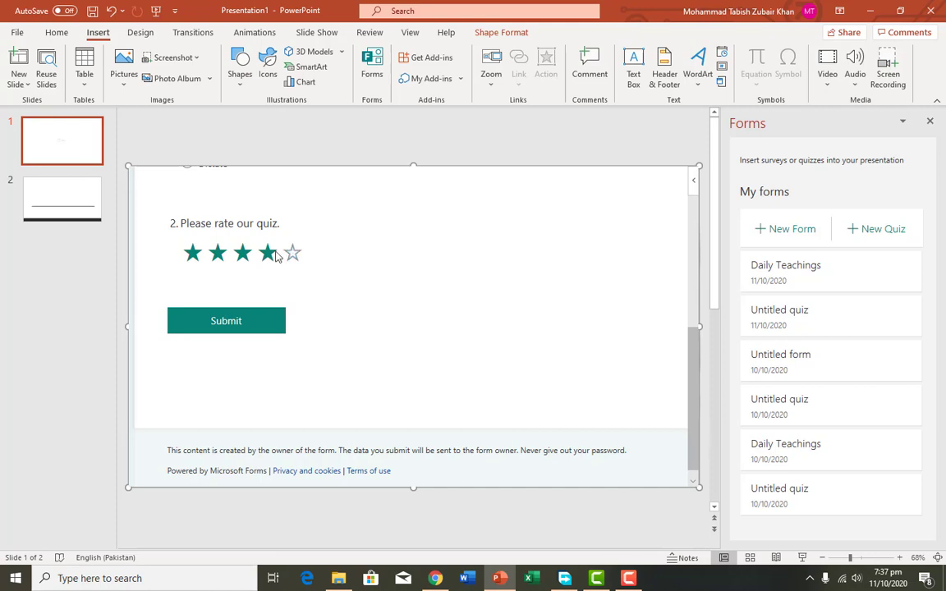
left_click(291, 255)
left_click(260, 330)
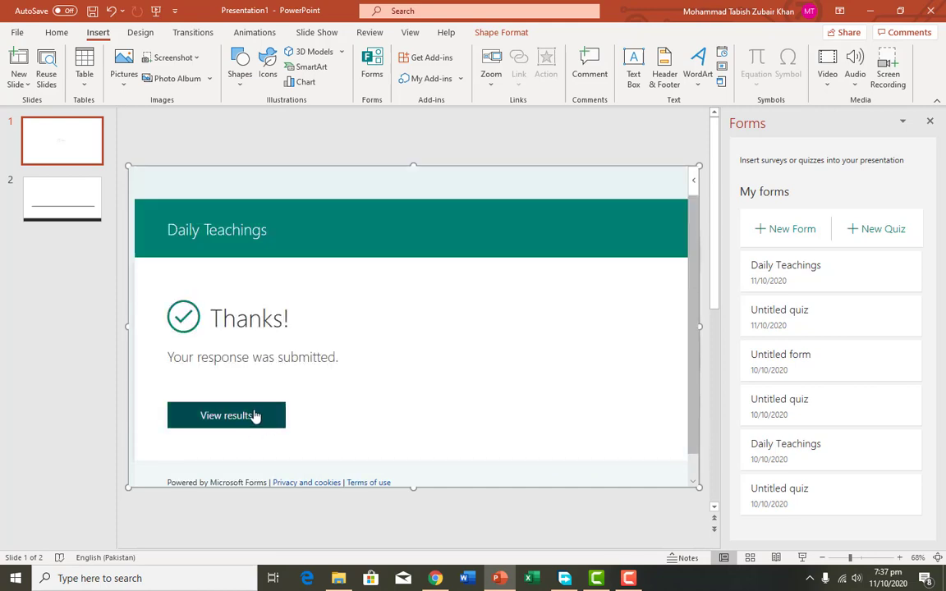
Open the results of the submitted response and examine the score and the marking of both questions
left_click(255, 416)
scroll(448, 418, "down", 2)
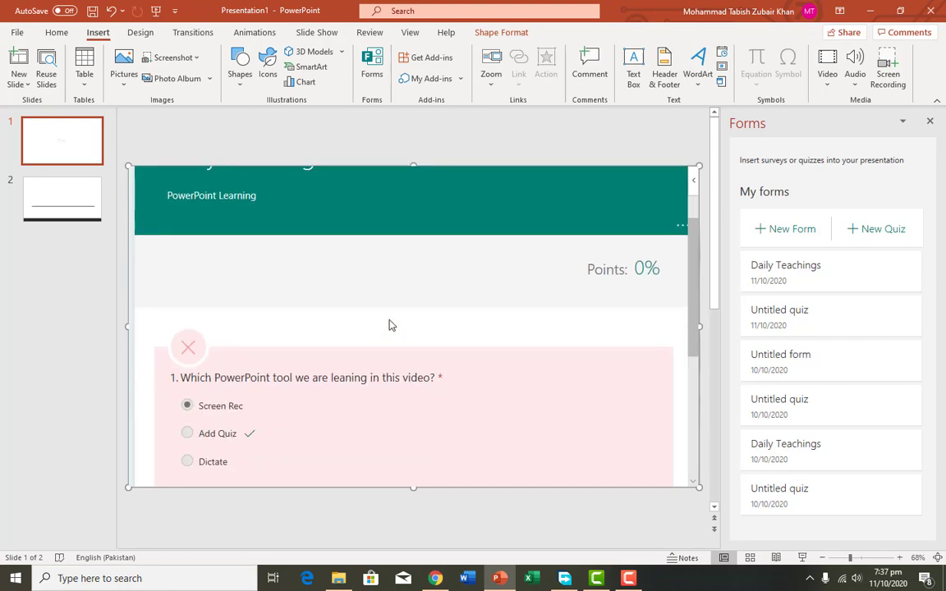
scroll(493, 295, "down", 2)
scroll(530, 284, "up", 1)
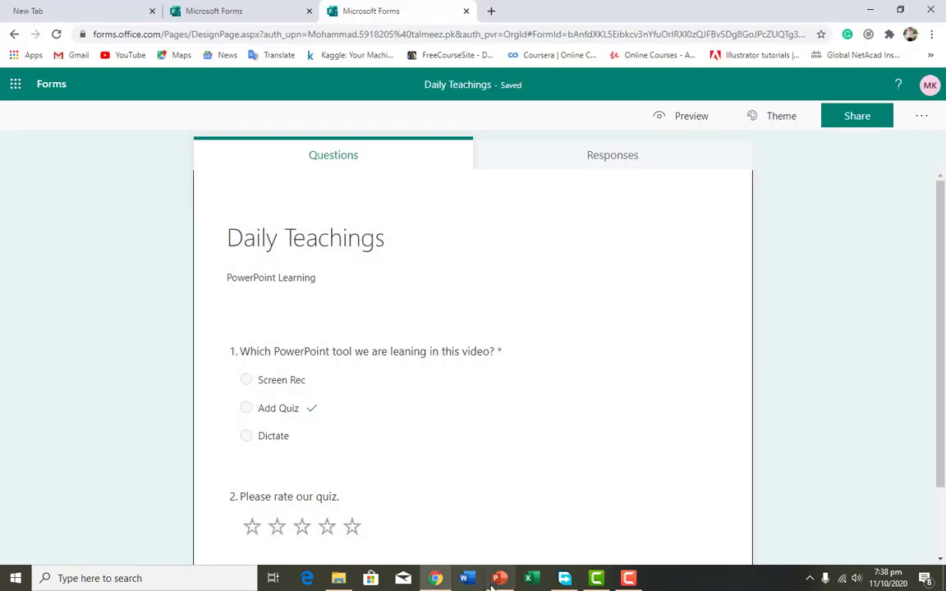
left_click(495, 580)
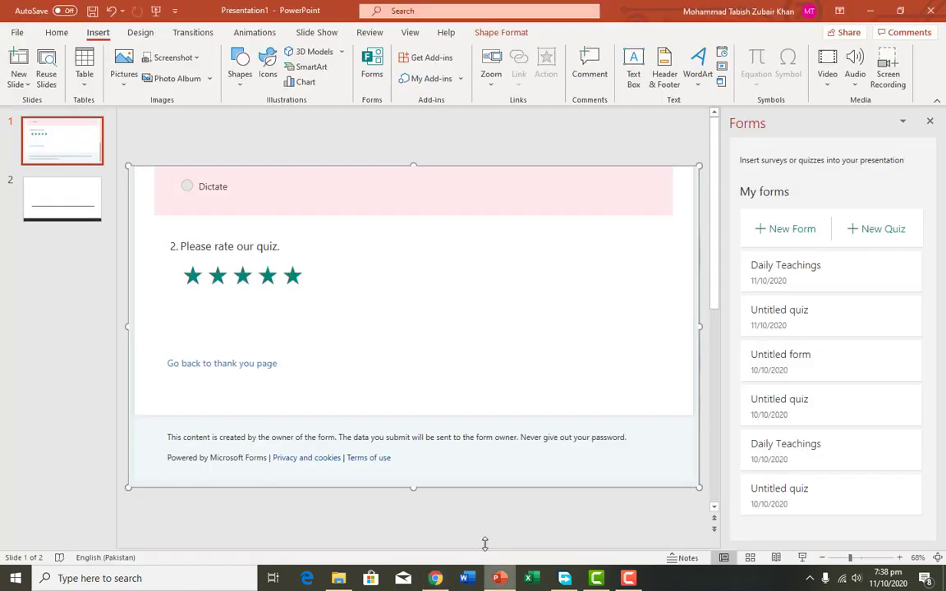